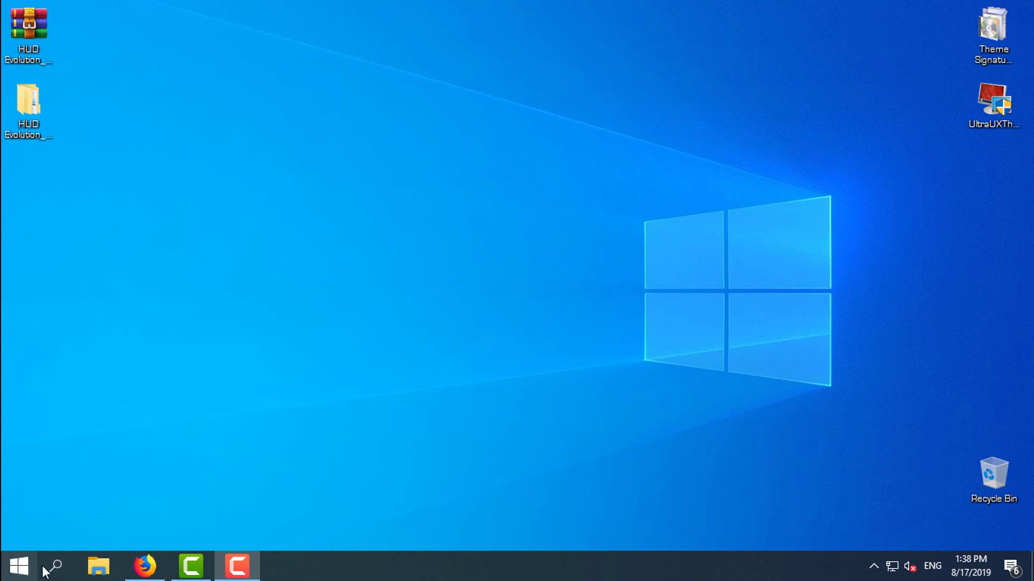
Step: Open Device Manager by running devmgmt.msc from the Windows Run dialog
{"action": "left_click", "coordinate": [56, 566]}
{"action": "type", "text": "run"}
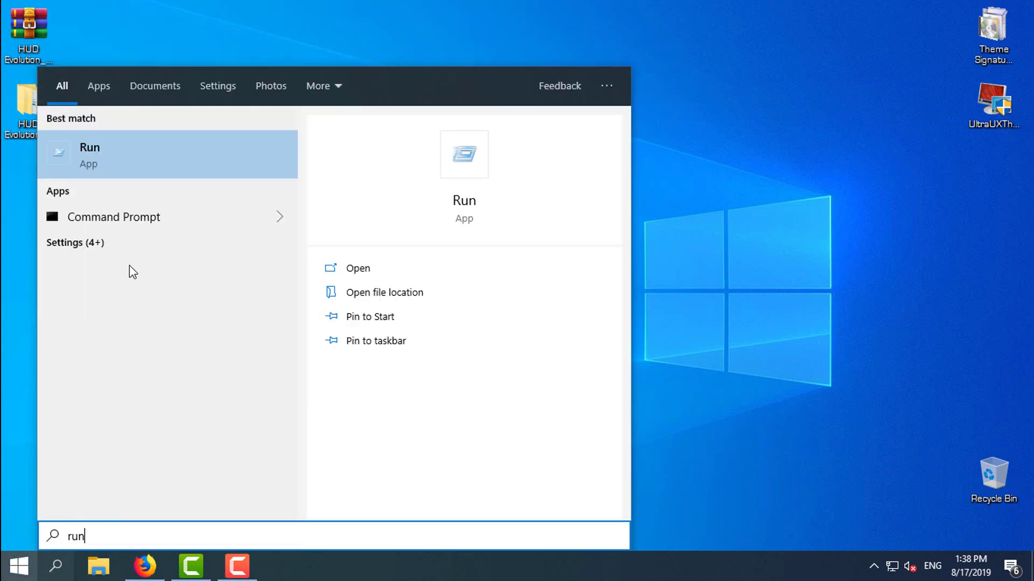
{"action": "left_click", "coordinate": [121, 171]}
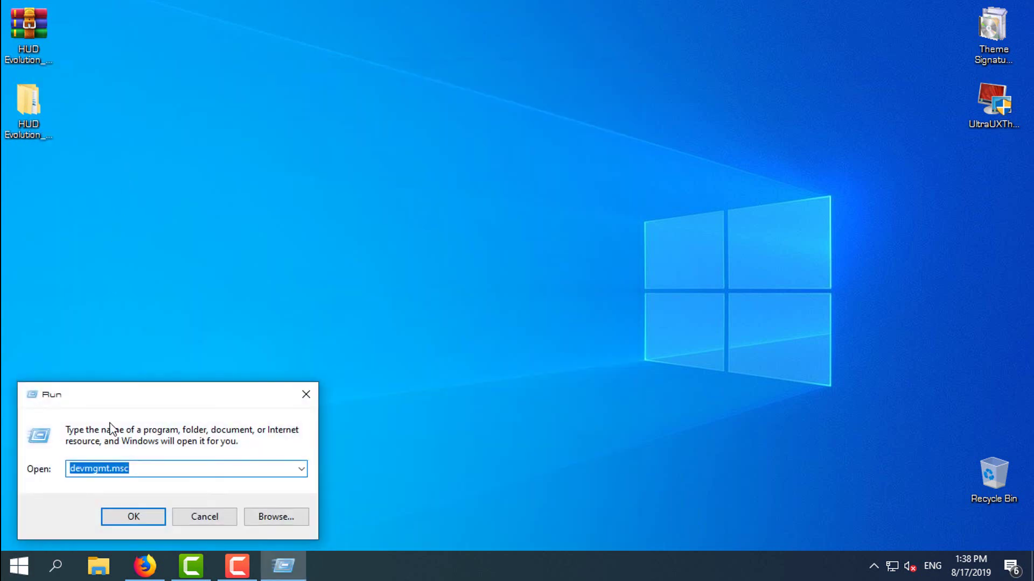
{"action": "left_click", "coordinate": [142, 469]}
{"action": "left_click_drag", "start_coordinate": [158, 409], "coordinate": [379, 230]}
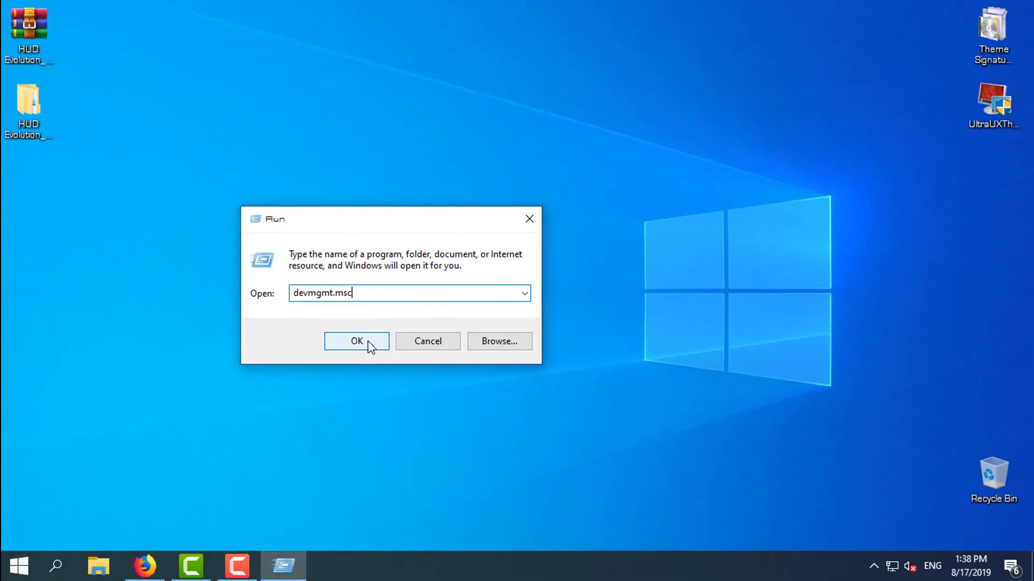
{"action": "left_click", "coordinate": [357, 342]}
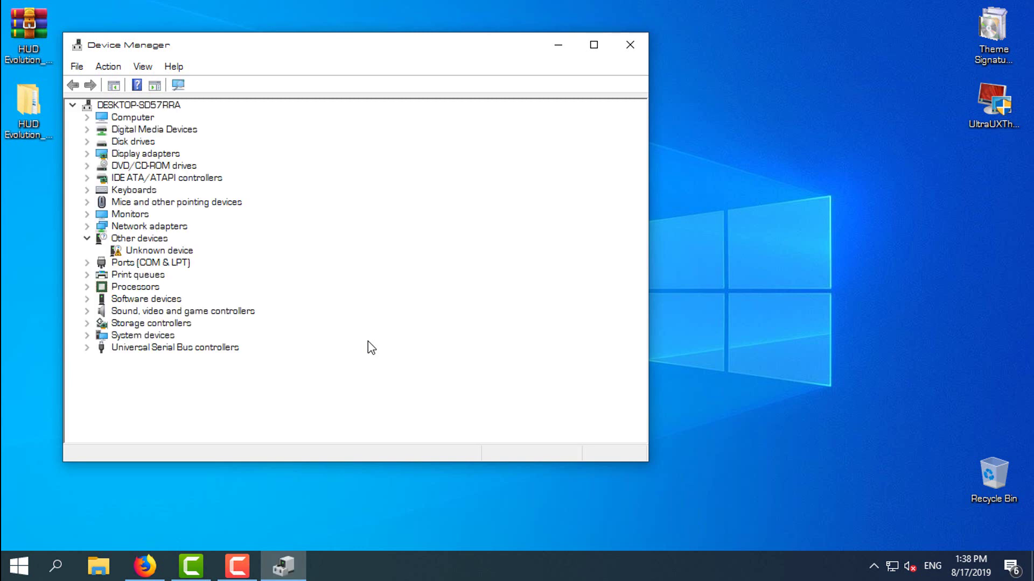
Step: Check the audio device listed under Sound, video and game controllers and close Device Manager
{"action": "left_click", "coordinate": [87, 311]}
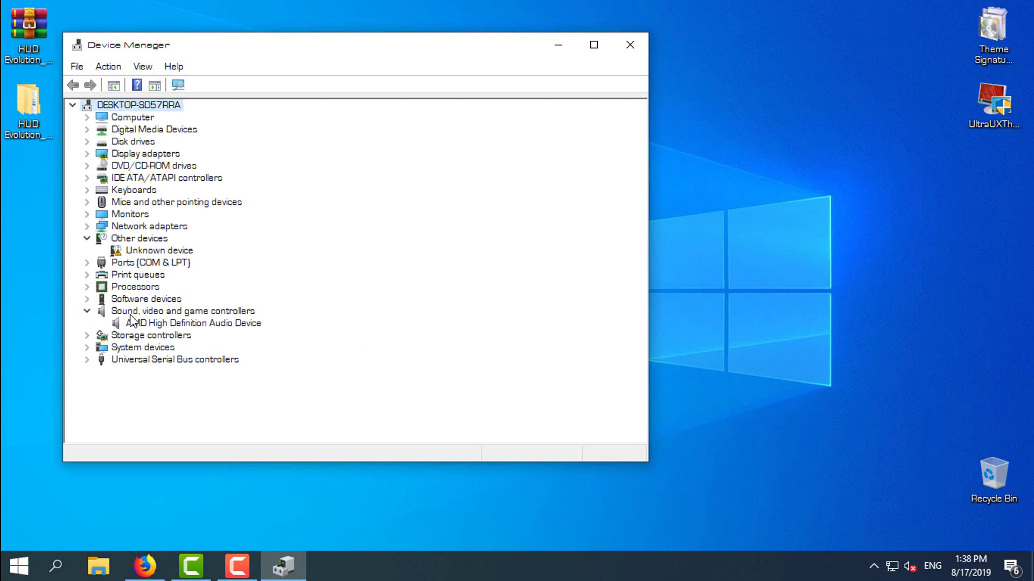
{"action": "left_click", "coordinate": [170, 325]}
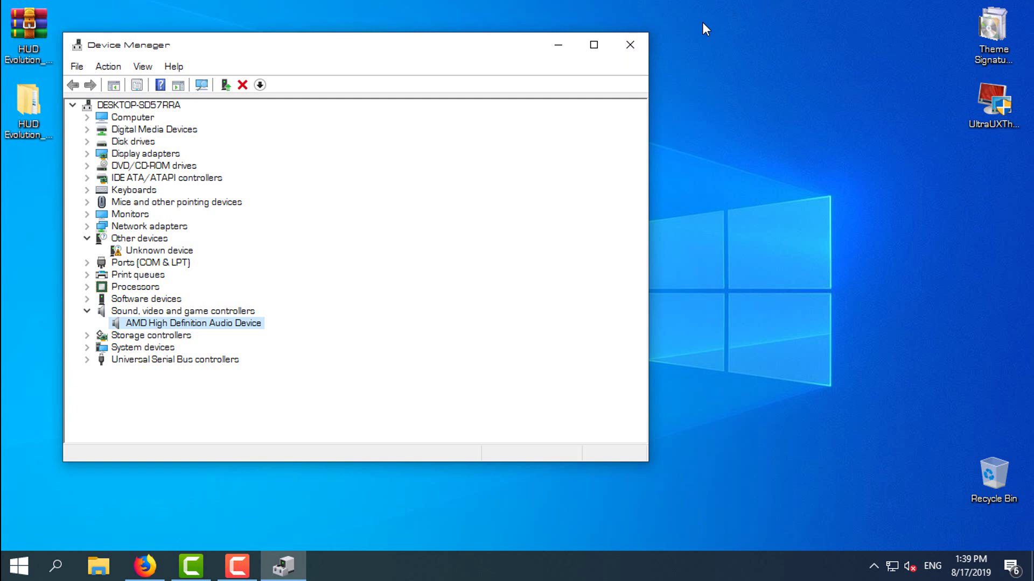
{"action": "left_click", "coordinate": [631, 48]}
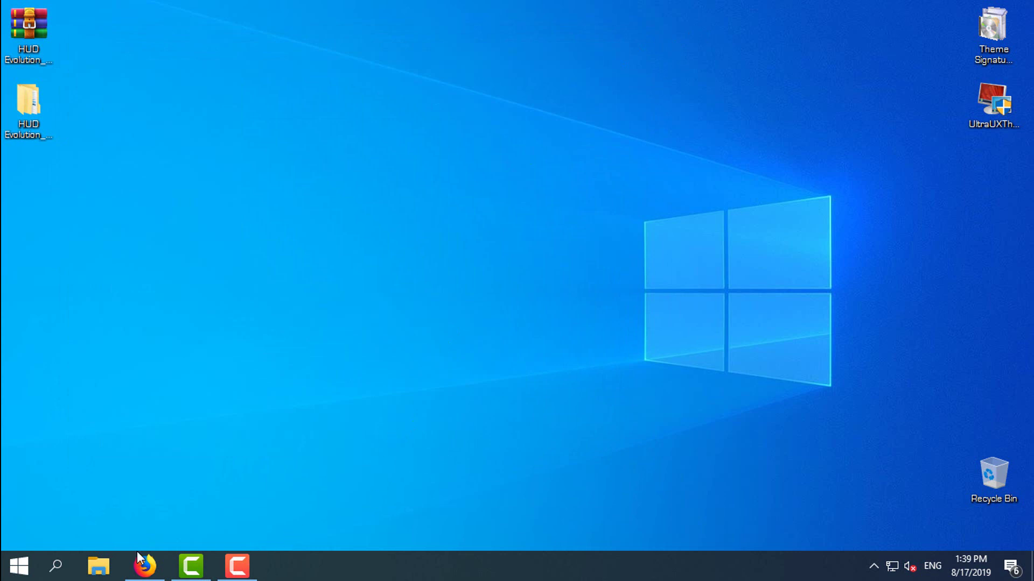
Step: Switch to Firefox and go from the softfamous.com VIA HD Audio Driver page to its free download page
{"action": "mouse_move", "coordinate": [141, 569]}
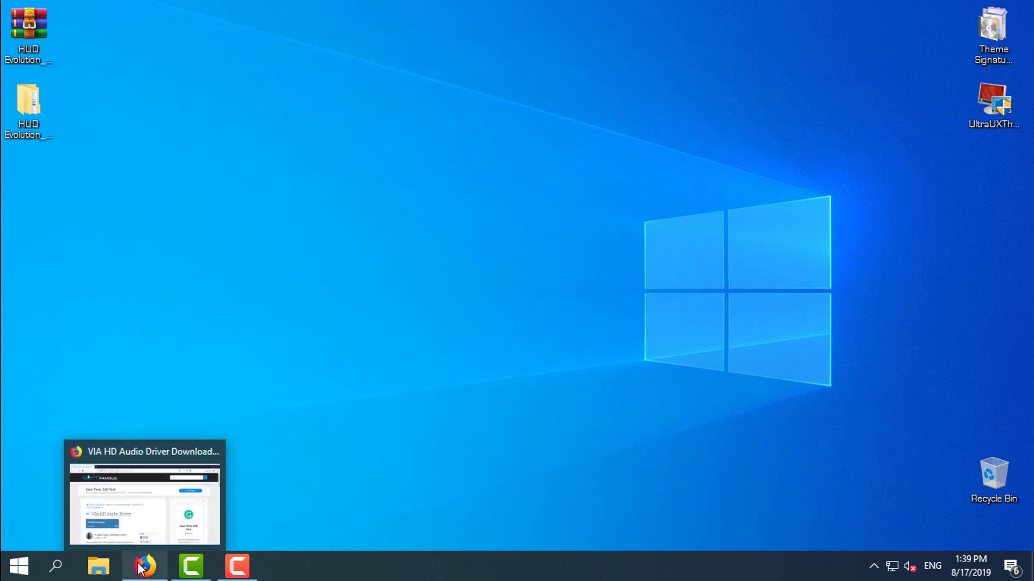
{"action": "left_click", "coordinate": [141, 569]}
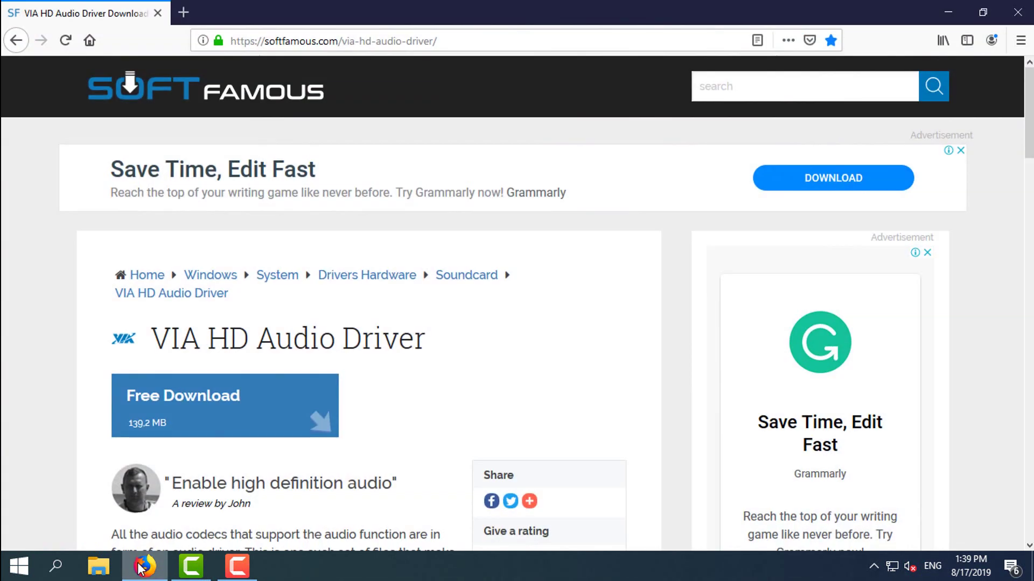
{"action": "left_click", "coordinate": [407, 43]}
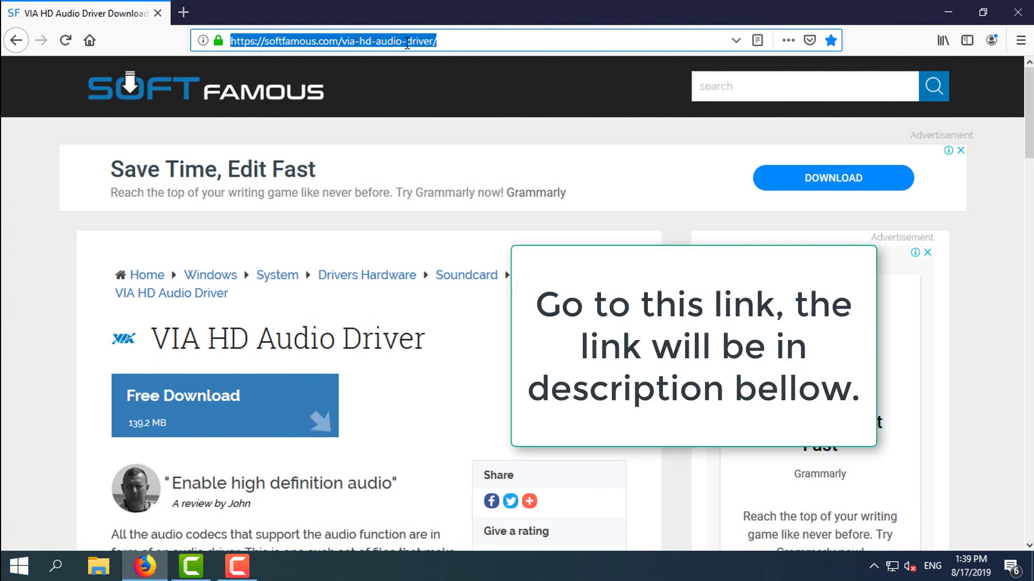
{"action": "left_click", "coordinate": [453, 36]}
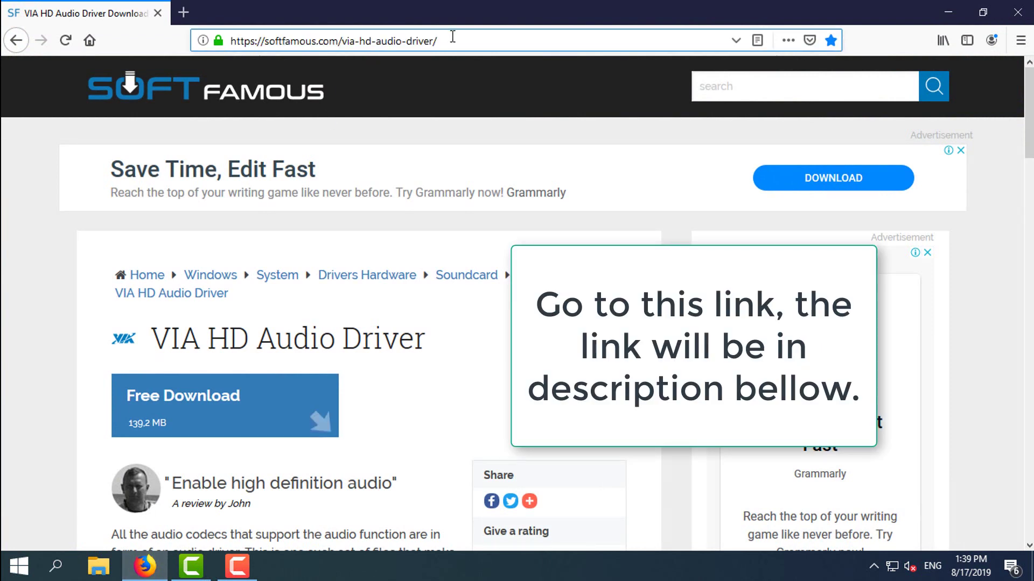
{"action": "scroll", "coordinate": [442, 108], "scroll_direction": "down", "scroll_amount": 3}
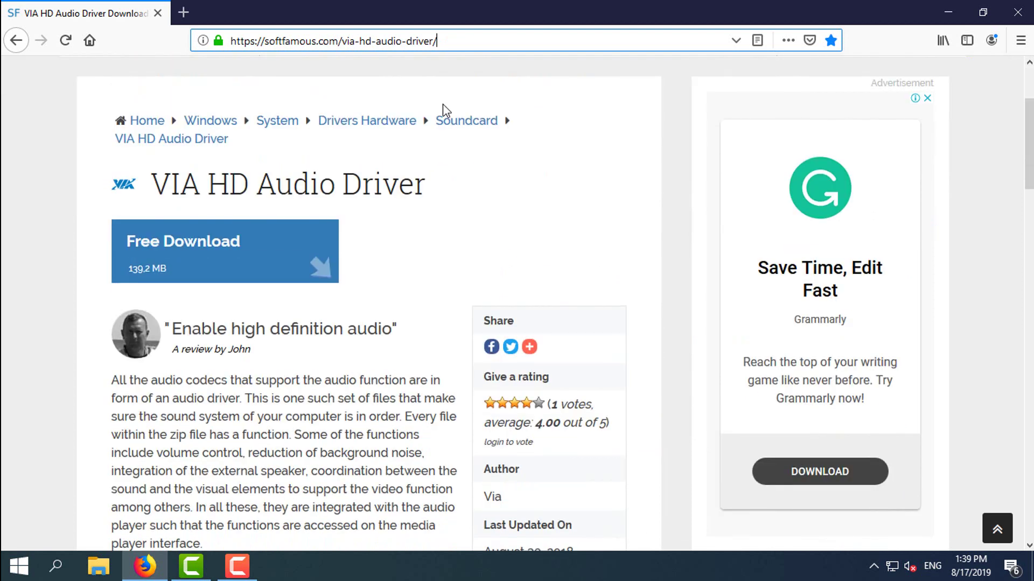
{"action": "left_click", "coordinate": [195, 259]}
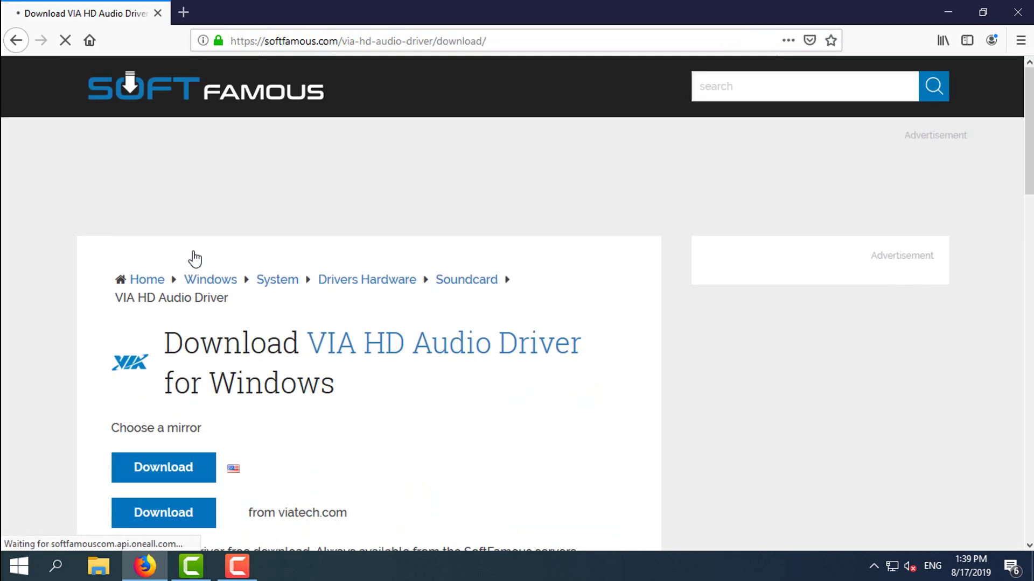
Step: Download the VIA HD Audio Driver installer from the first mirror and save the file
{"action": "scroll", "coordinate": [193, 259], "scroll_direction": "down", "scroll_amount": 4}
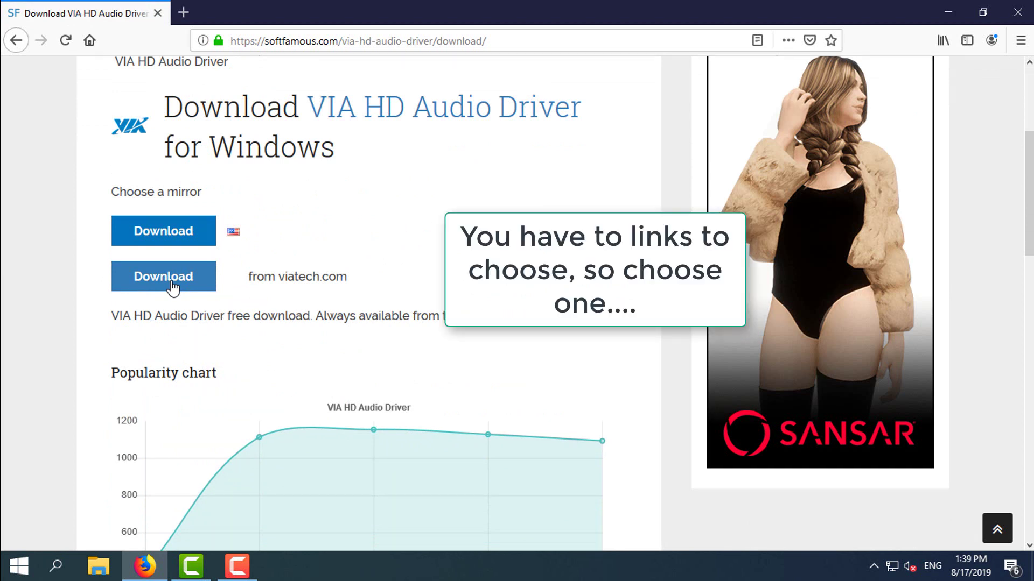
{"action": "left_click", "coordinate": [182, 239]}
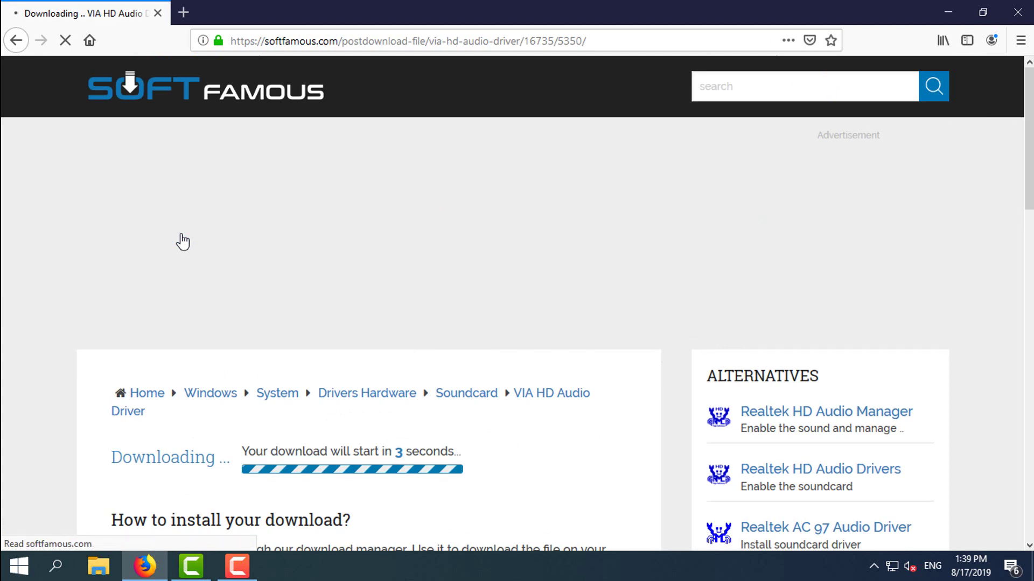
{"action": "scroll", "coordinate": [307, 326], "scroll_direction": "down", "scroll_amount": 2}
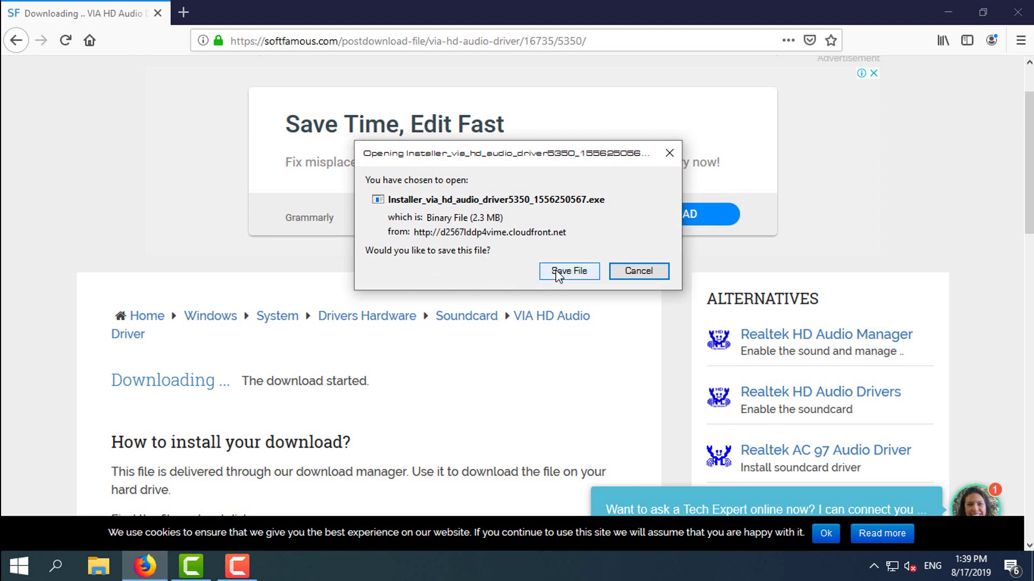
{"action": "left_click", "coordinate": [558, 272]}
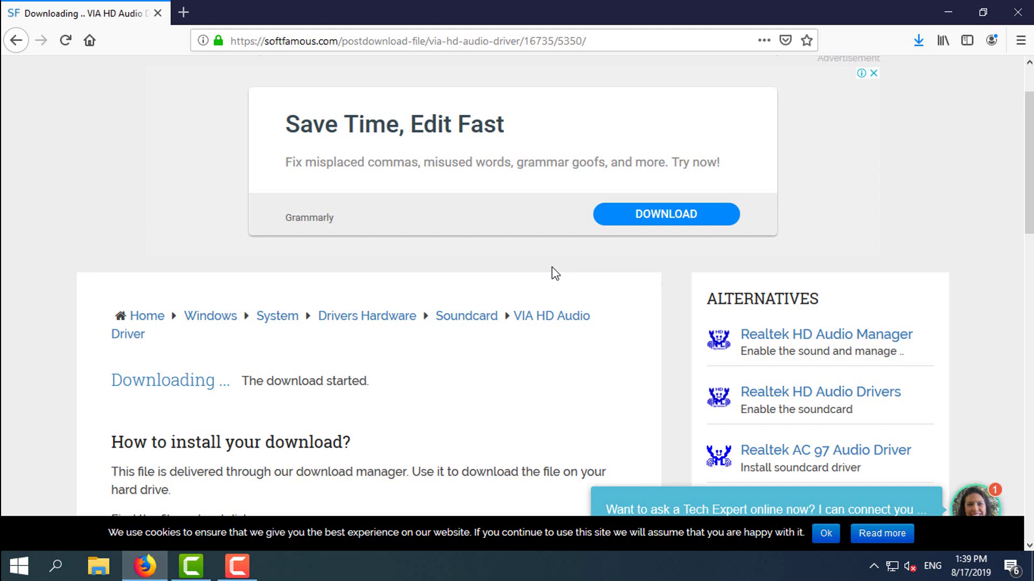
Step: Launch the downloaded VIA HD Audio Driver installer, minimize the browser and allow the installer to make changes to the device
{"action": "left_click", "coordinate": [942, 40]}
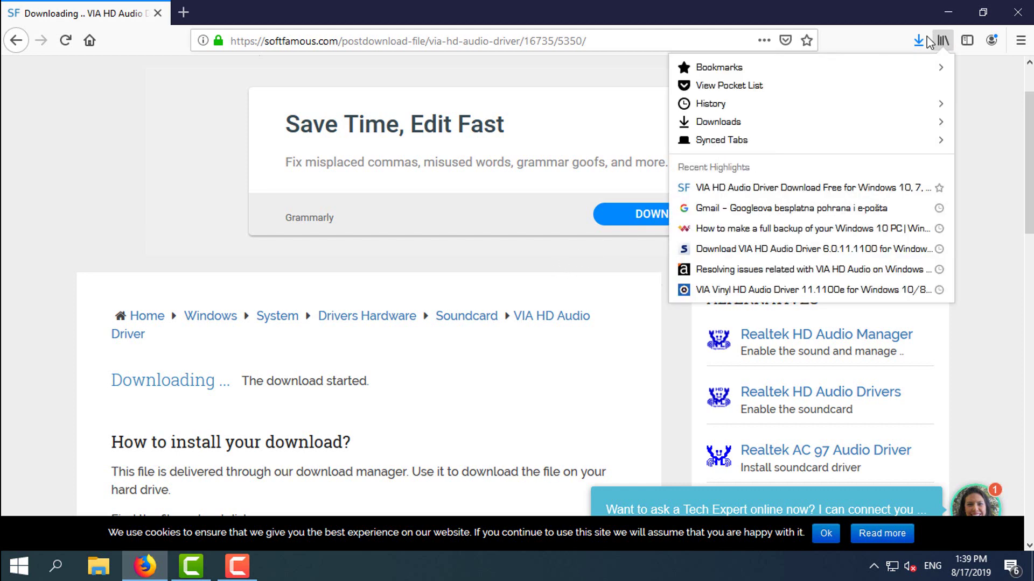
{"action": "left_click", "coordinate": [918, 41]}
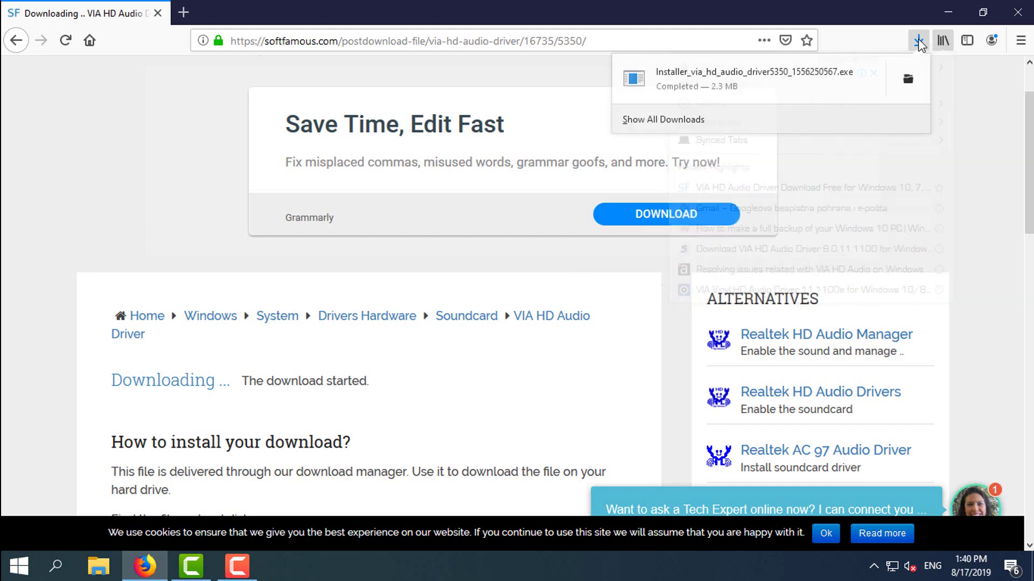
{"action": "left_click", "coordinate": [761, 96]}
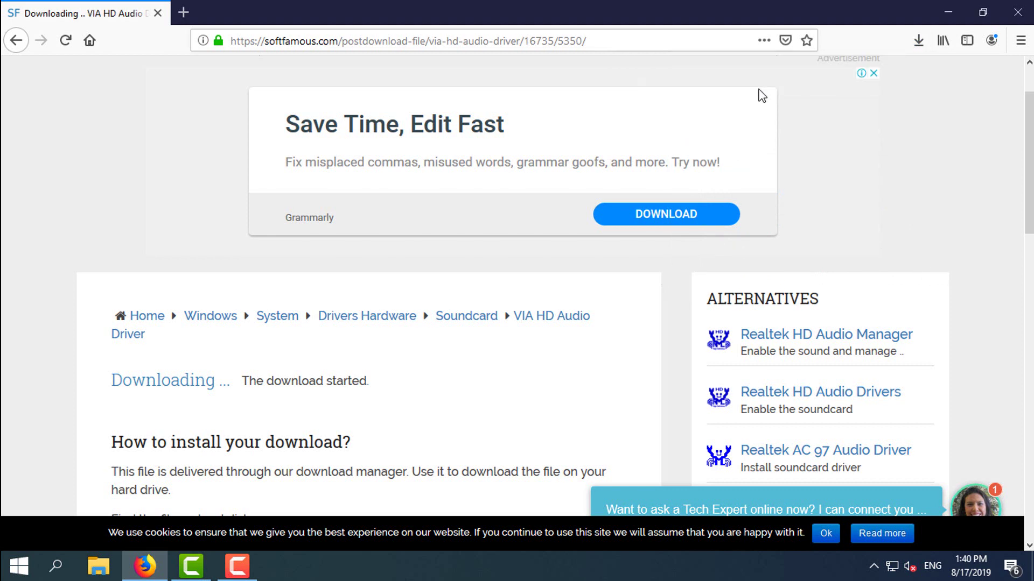
{"action": "left_click", "coordinate": [947, 4]}
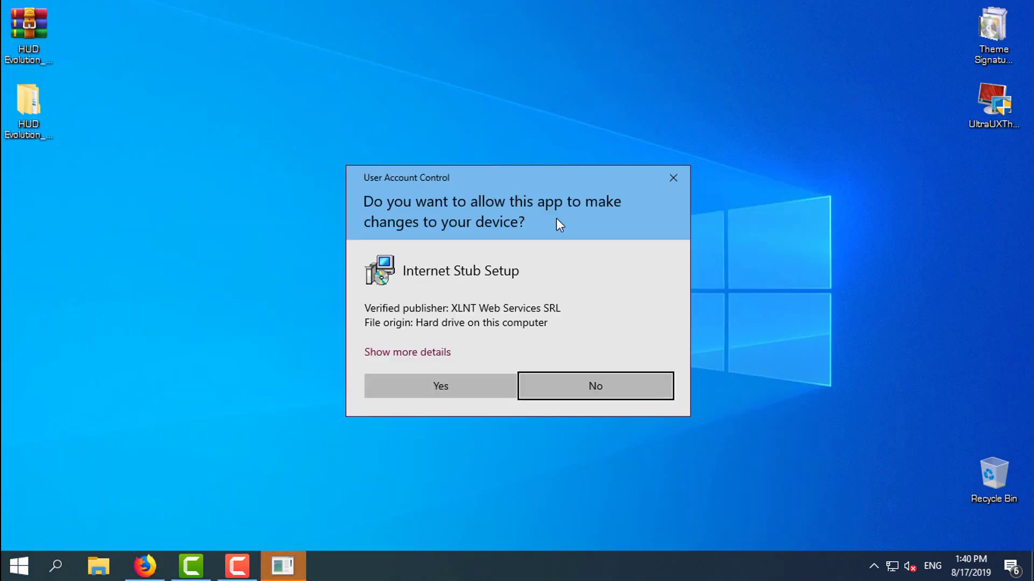
{"action": "left_click", "coordinate": [457, 396]}
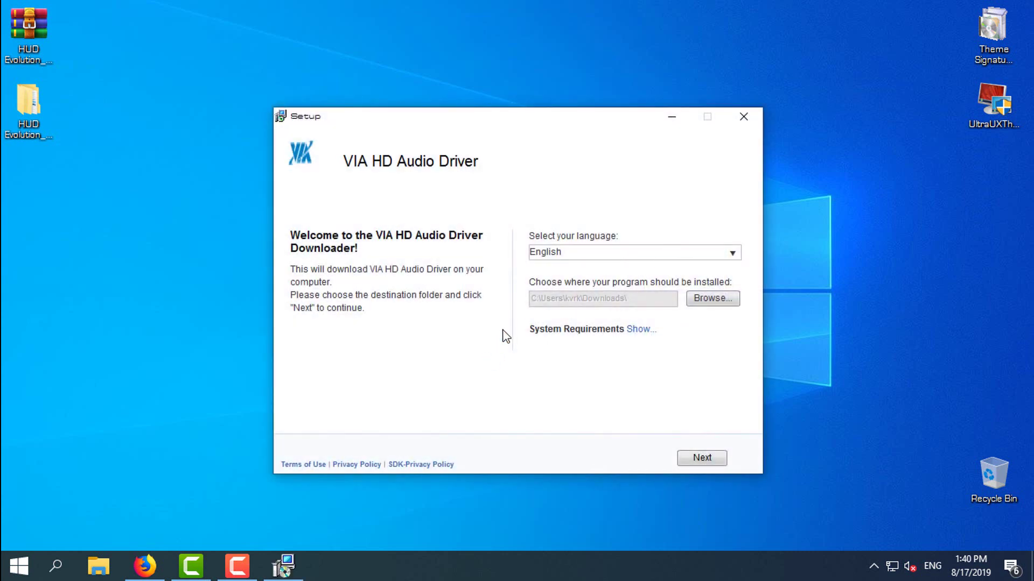
Step: Start the driver download with the default language and destination folder, declining the Avast Free Antivirus offer
{"action": "left_click", "coordinate": [709, 299]}
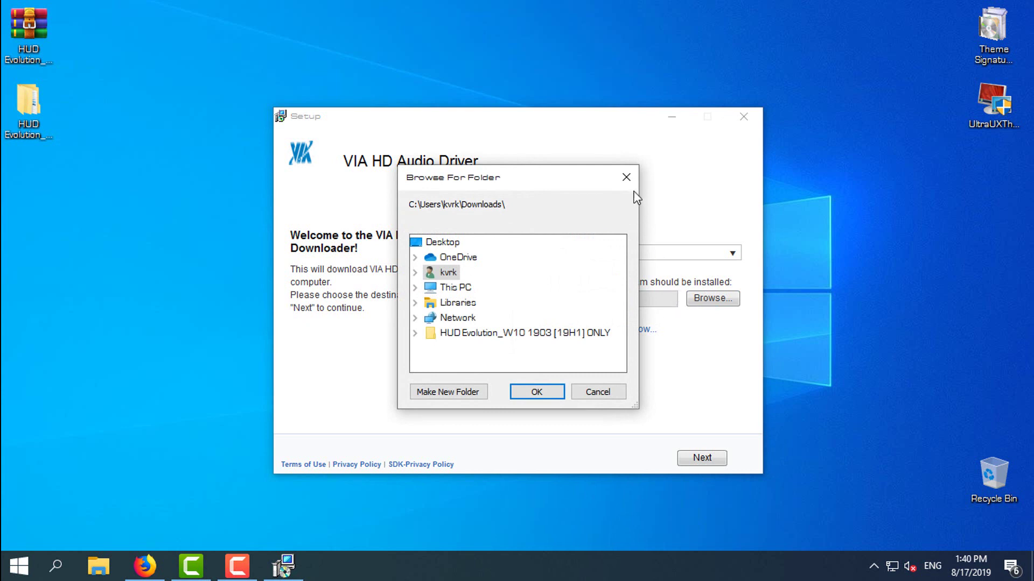
{"action": "left_click", "coordinate": [606, 394]}
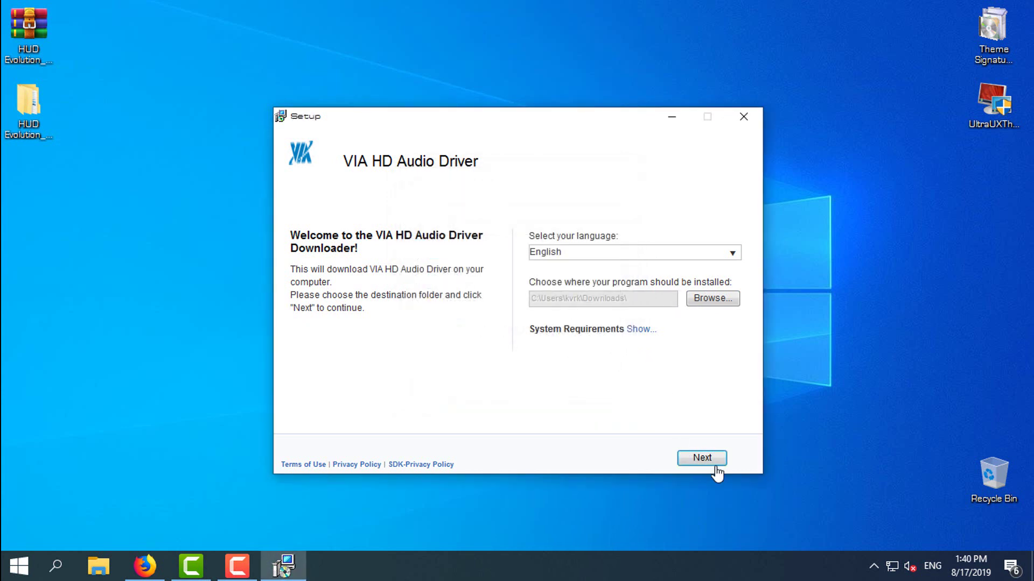
{"action": "left_click", "coordinate": [714, 464]}
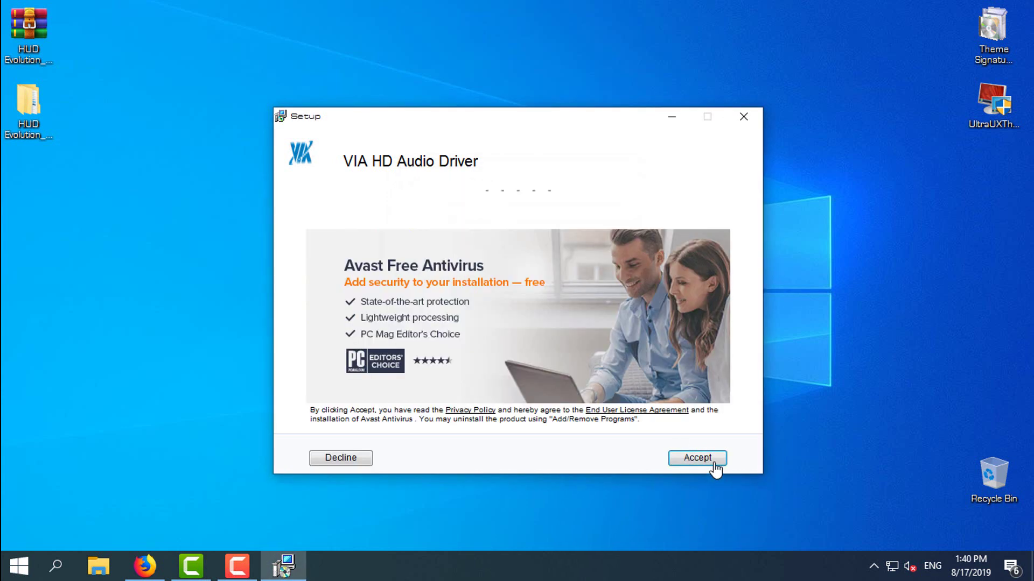
{"action": "left_click", "coordinate": [341, 458]}
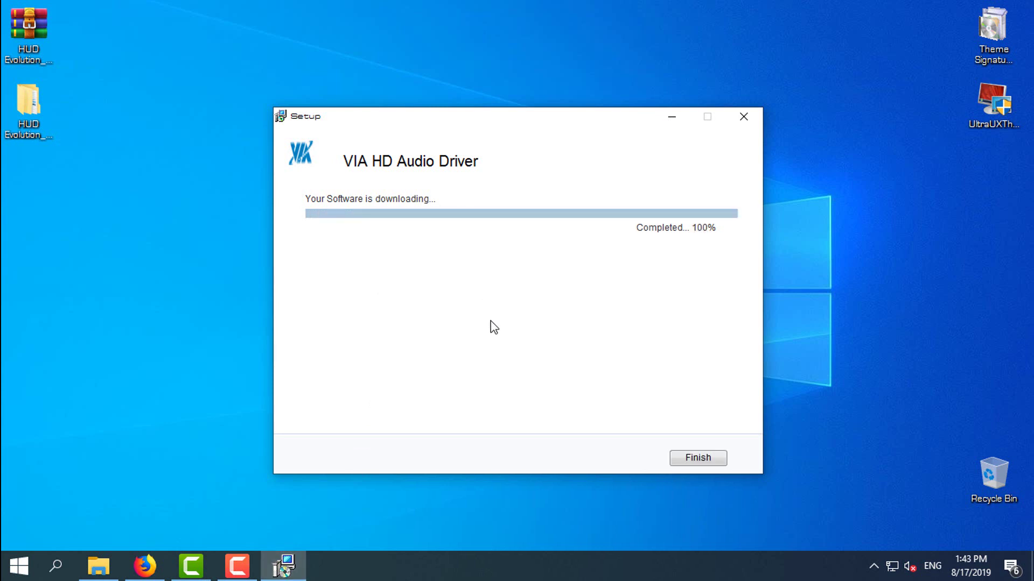
Step: Finish the VIA HD Audio Driver downloader and open the Downloads folder that holds the driver archive
{"action": "left_click", "coordinate": [705, 461]}
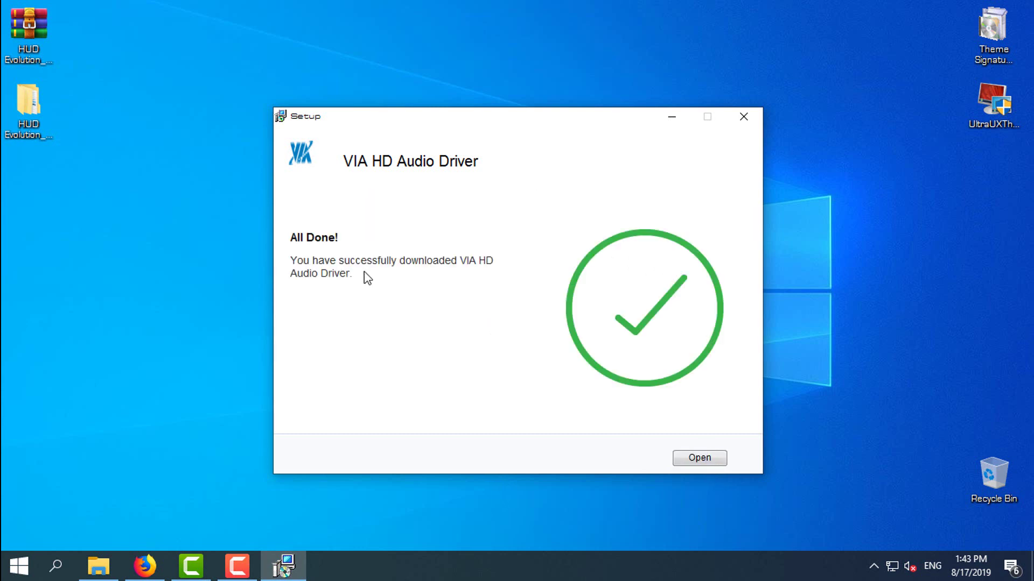
{"action": "left_click", "coordinate": [701, 460]}
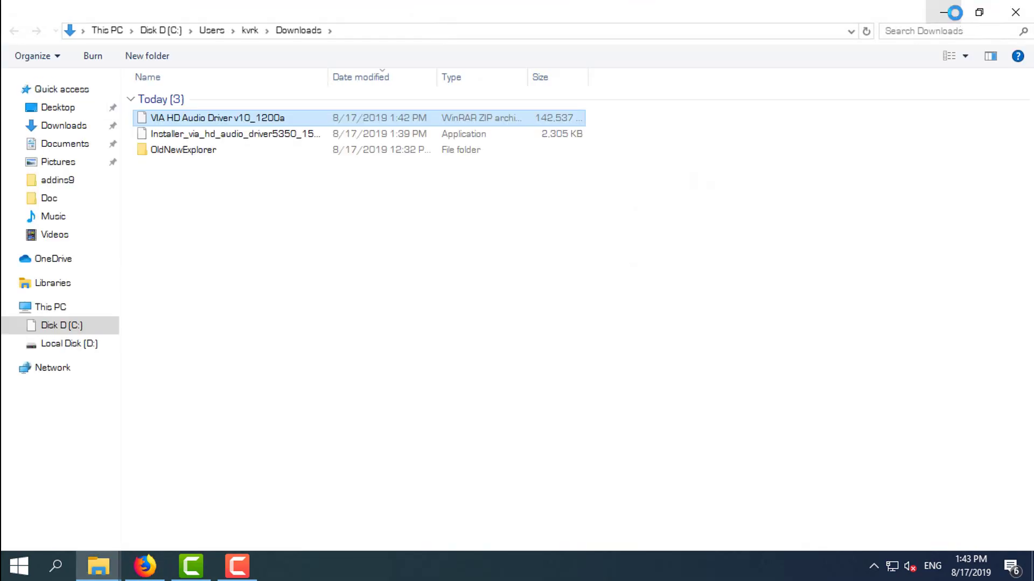
{"action": "left_click", "coordinate": [506, 234]}
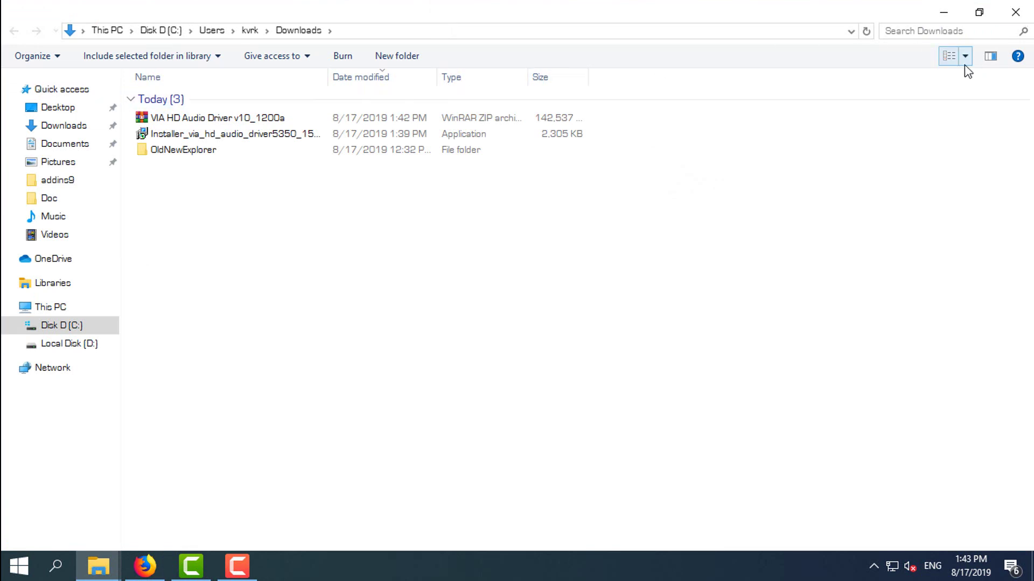
{"action": "left_click", "coordinate": [1016, 22]}
{"action": "left_click", "coordinate": [98, 566]}
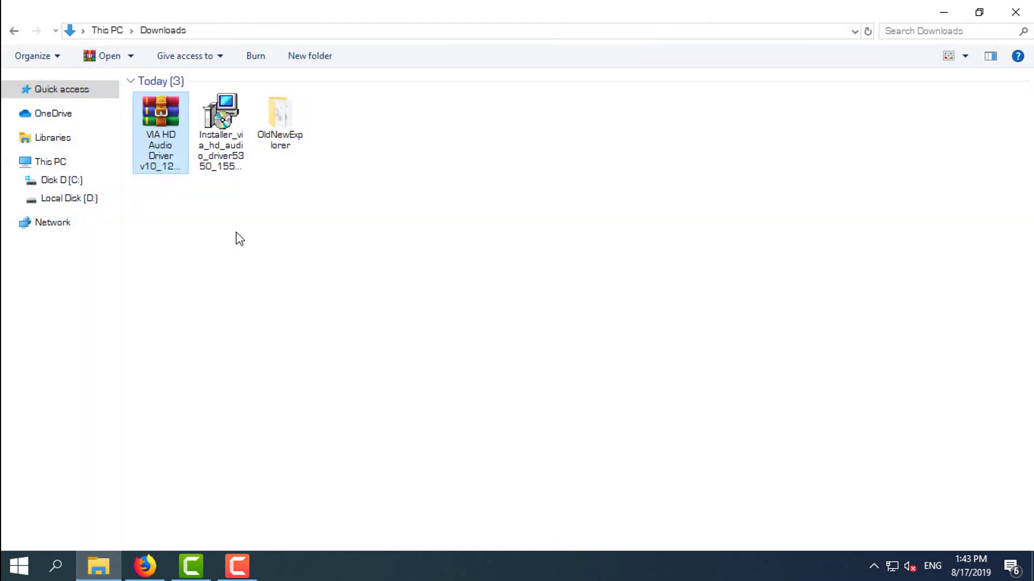
Step: Extract the VIA HD Audio Driver archive into its own folder, VIA HD Audio Driver v10_1200a, within Downloads
{"action": "right_click", "coordinate": [236, 232]}
{"action": "left_click", "coordinate": [168, 171]}
{"action": "right_click", "coordinate": [159, 123]}
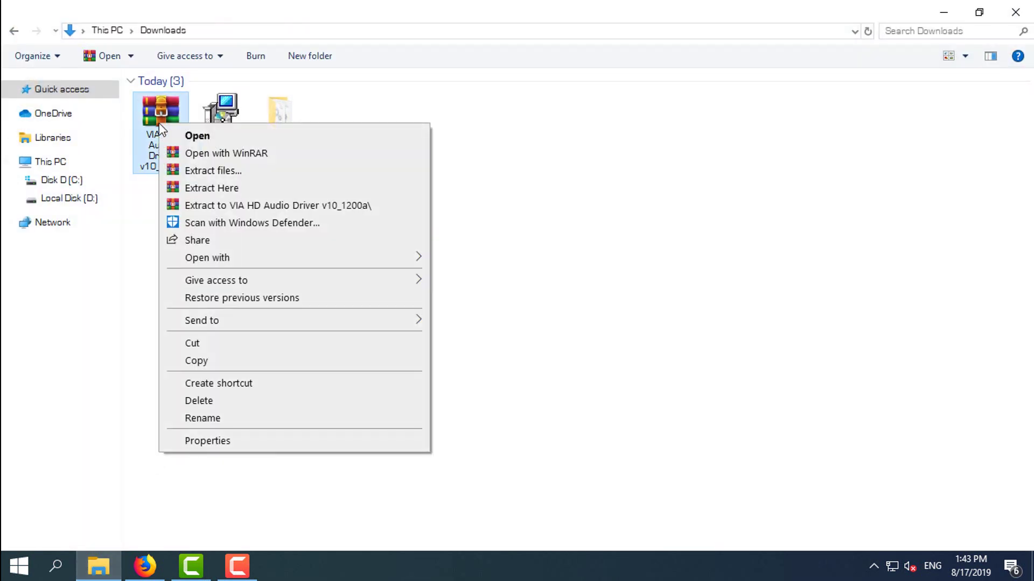
{"action": "left_click", "coordinate": [234, 206]}
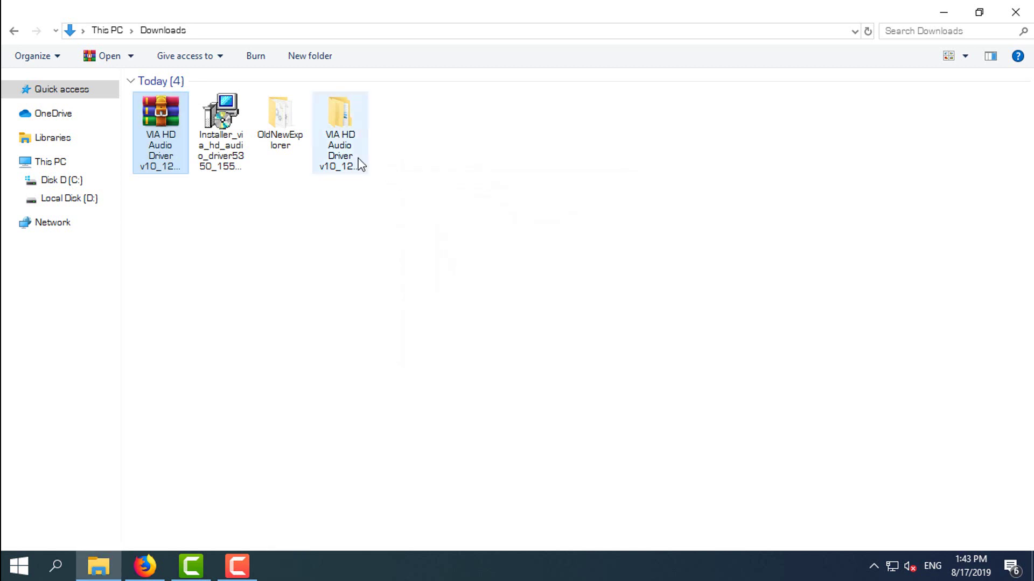
Step: Run the SETUP application from the extracted v10_1200a folder, allow it to make changes to the device, and minimize File Explorer
{"action": "double_click", "coordinate": [354, 156]}
{"action": "double_click", "coordinate": [173, 108]}
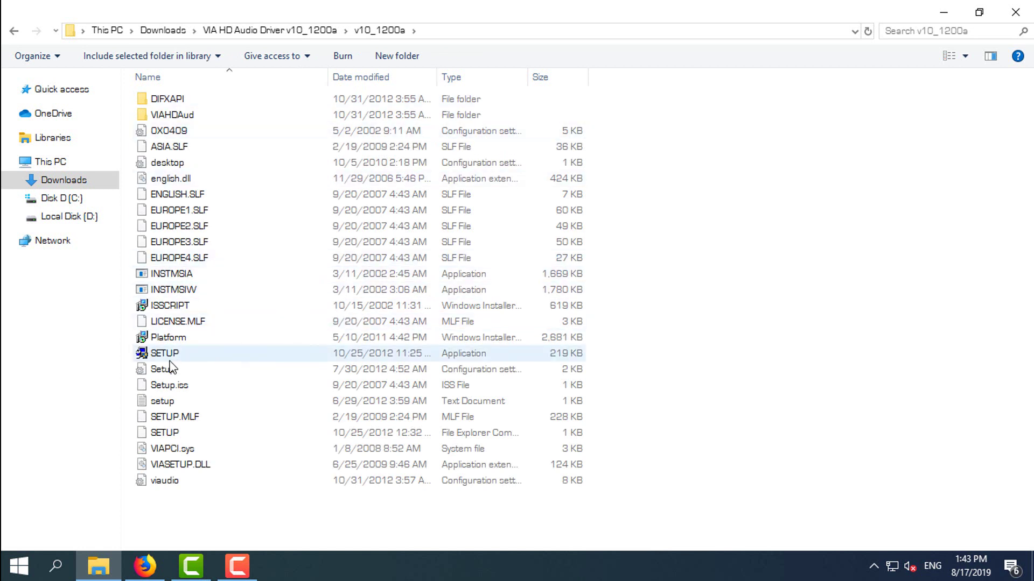
{"action": "left_click", "coordinate": [197, 358]}
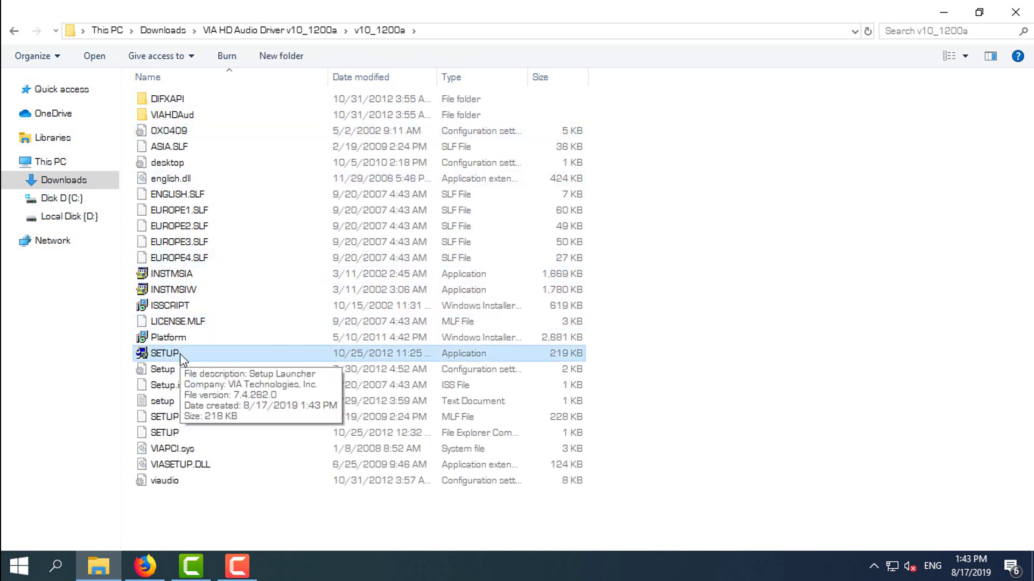
{"action": "double_click", "coordinate": [183, 359]}
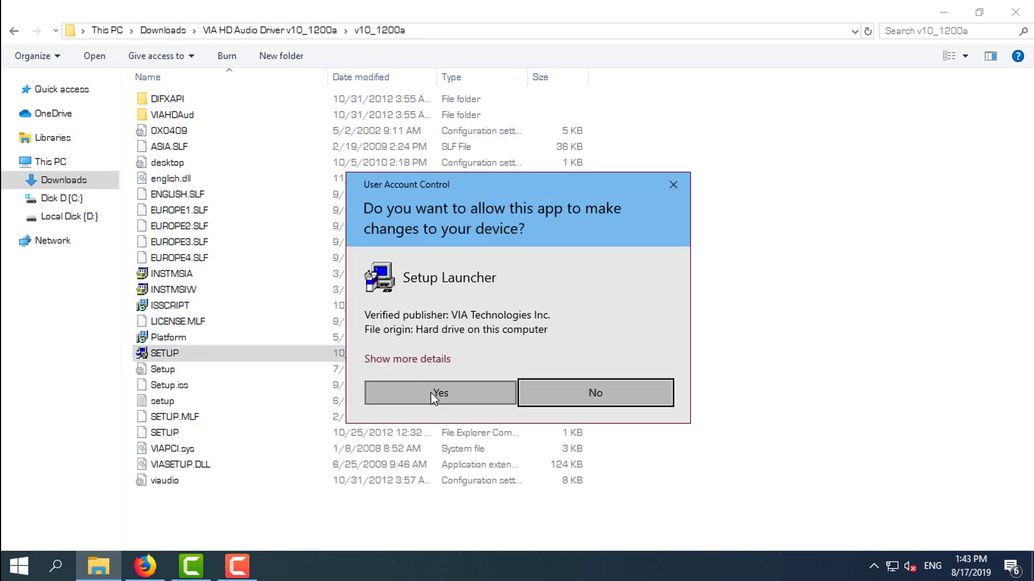
{"action": "left_click", "coordinate": [434, 400]}
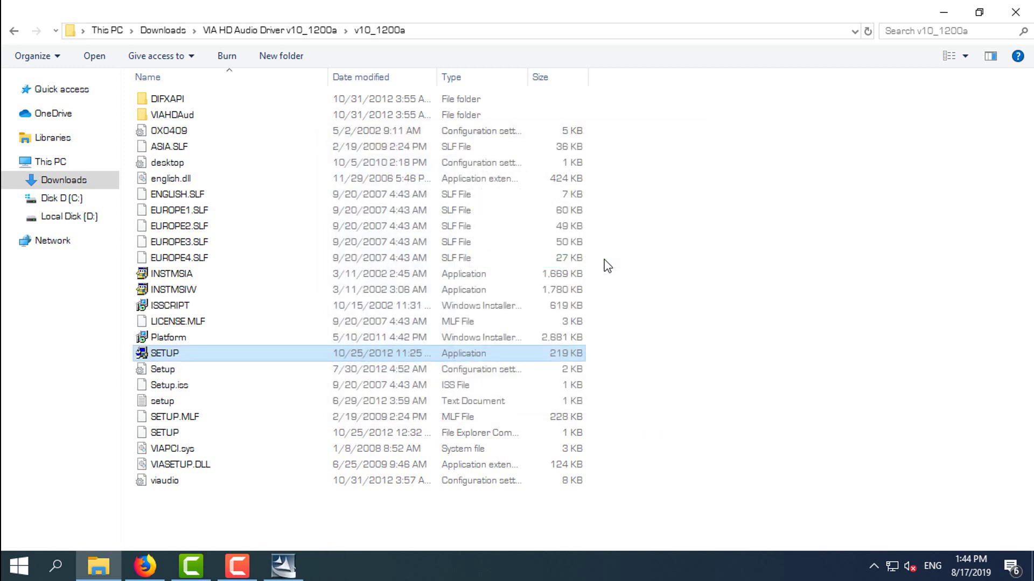
{"action": "left_click", "coordinate": [943, 16]}
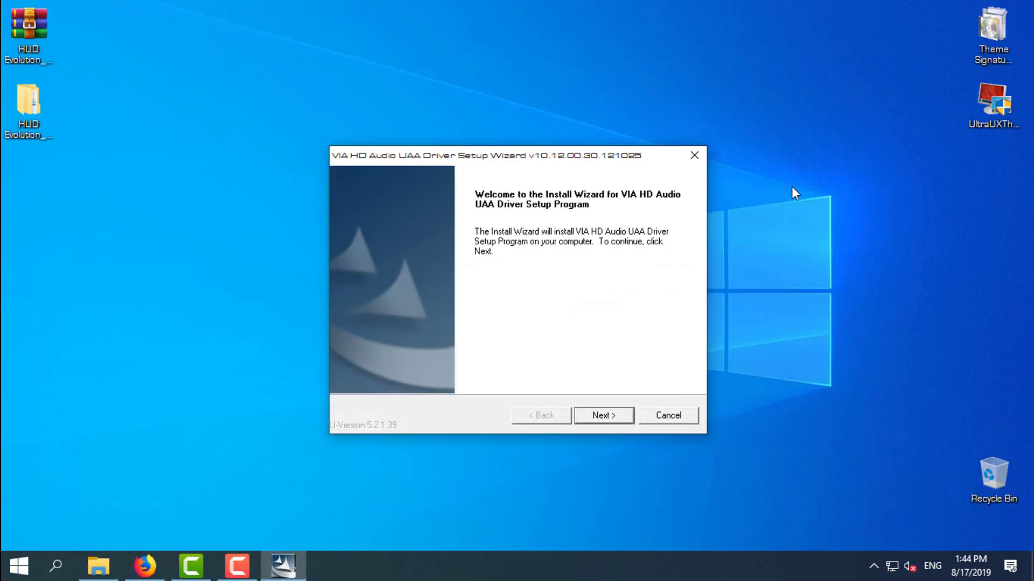
Step: Install the VIA HD Audio Codec Driver component through the setup wizard and finish the wizard
{"action": "left_click", "coordinate": [602, 415]}
{"action": "left_click", "coordinate": [410, 370]}
{"action": "left_click", "coordinate": [624, 414]}
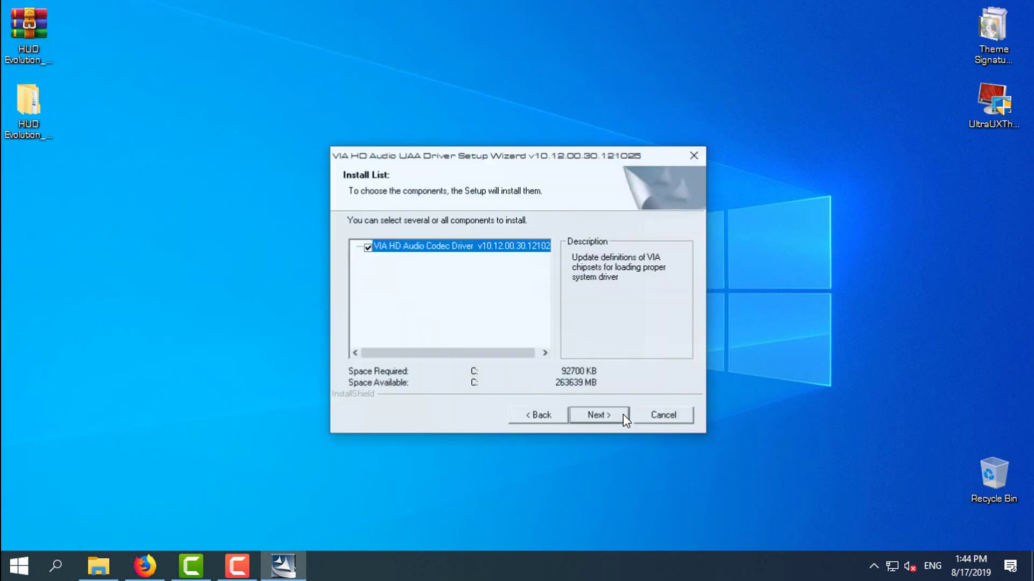
{"action": "left_click", "coordinate": [603, 421]}
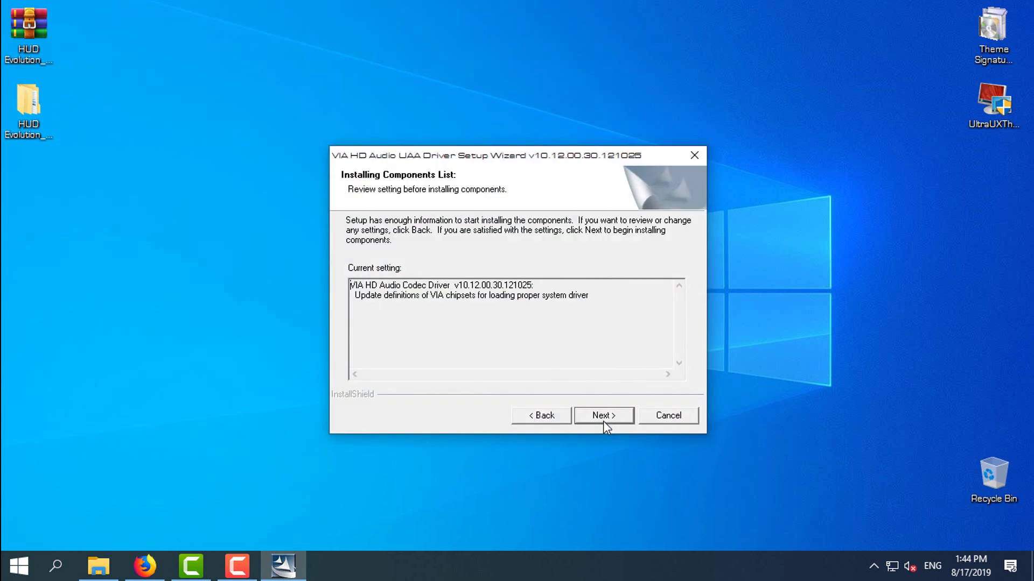
{"action": "left_click", "coordinate": [603, 421]}
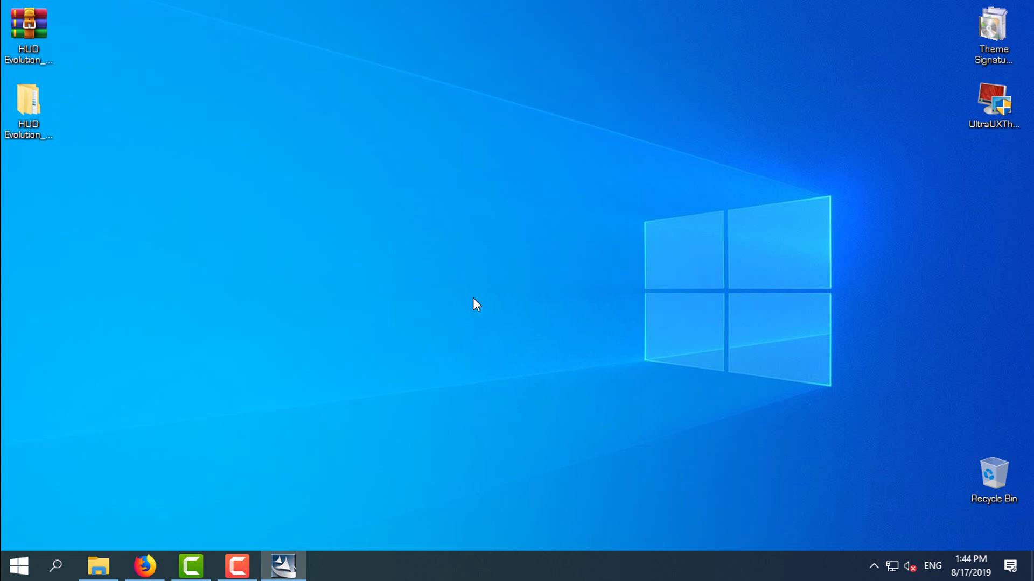
{"action": "left_click", "coordinate": [605, 420]}
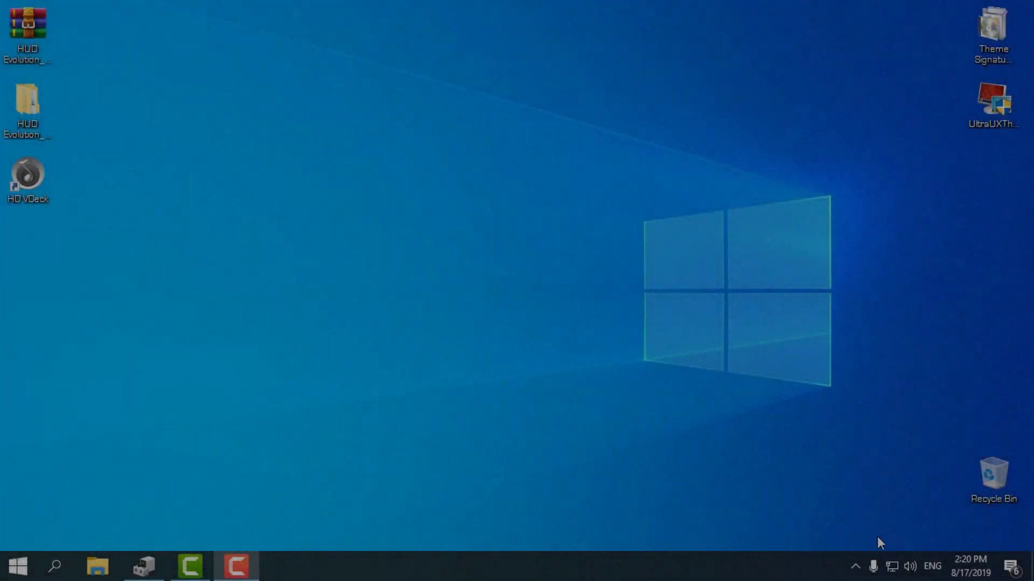
Step: Check the active playback device and its level in the system volume control, and dismiss it
{"action": "left_click", "coordinate": [909, 570]}
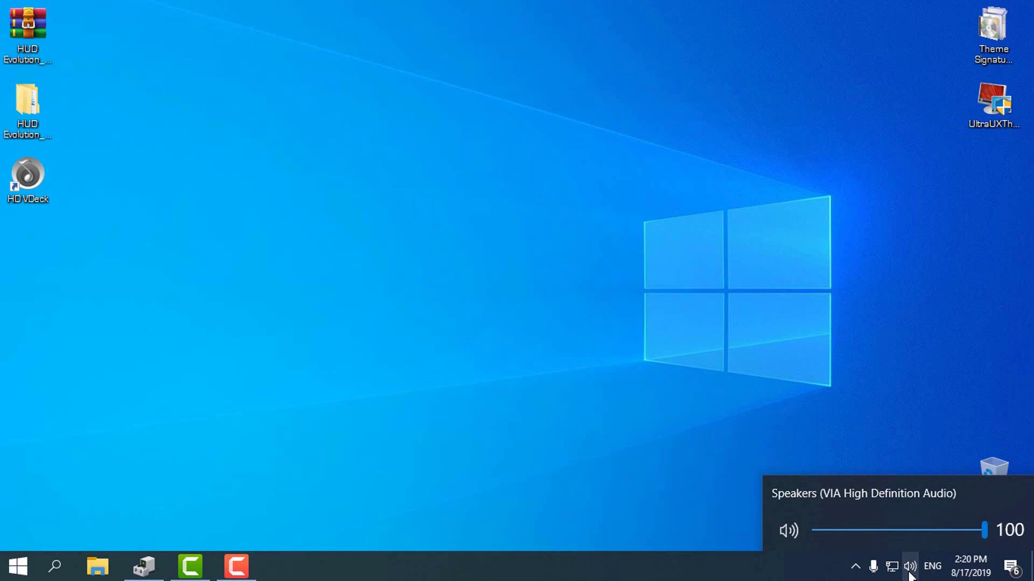
{"action": "left_click", "coordinate": [277, 265]}
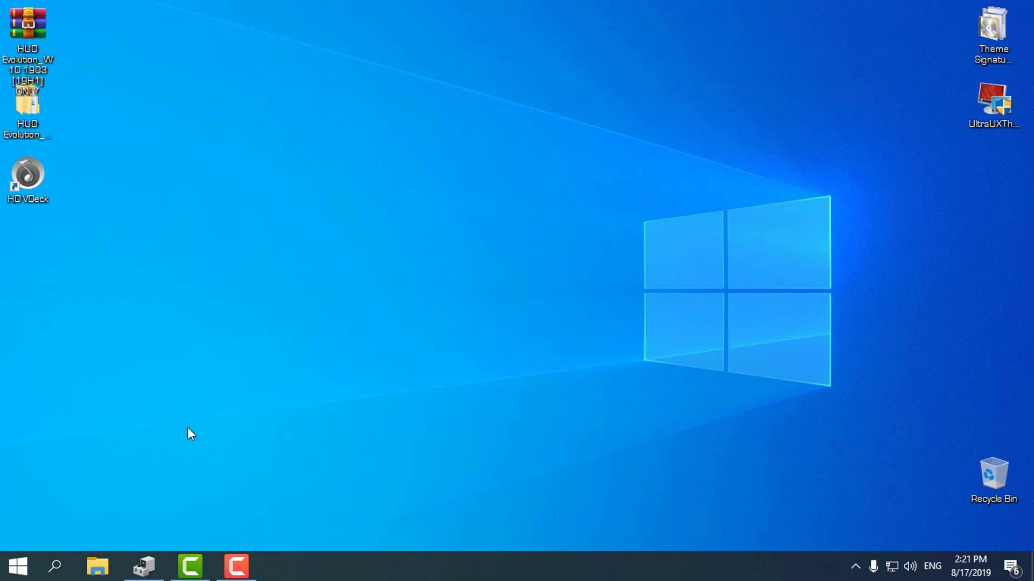
Step: Bring up Device Manager and view the properties of the Sound, video and game controllers category, closing them without changes
{"action": "left_click", "coordinate": [144, 565]}
{"action": "left_click", "coordinate": [133, 313]}
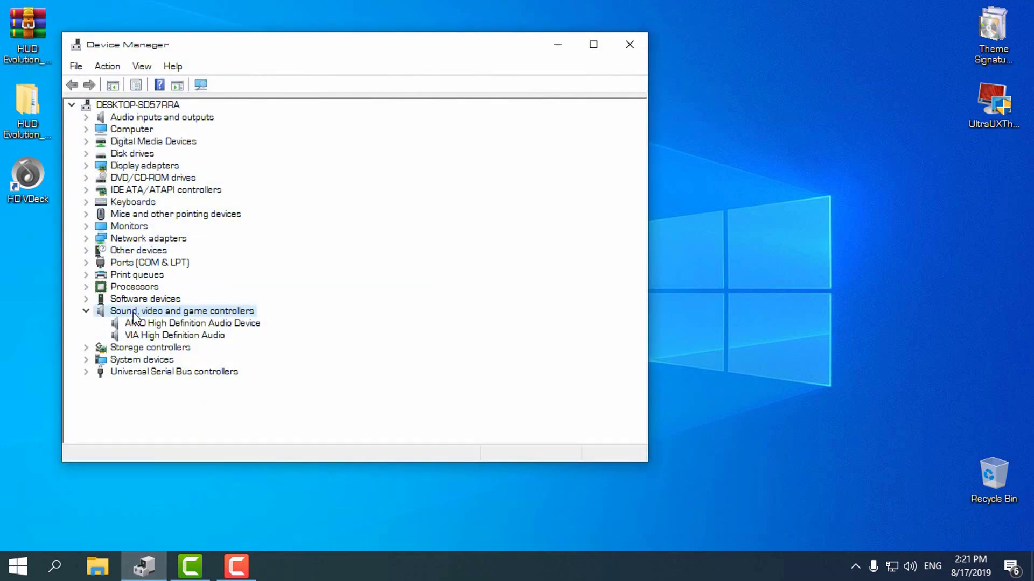
{"action": "right_click", "coordinate": [133, 312]}
{"action": "left_click", "coordinate": [174, 344]}
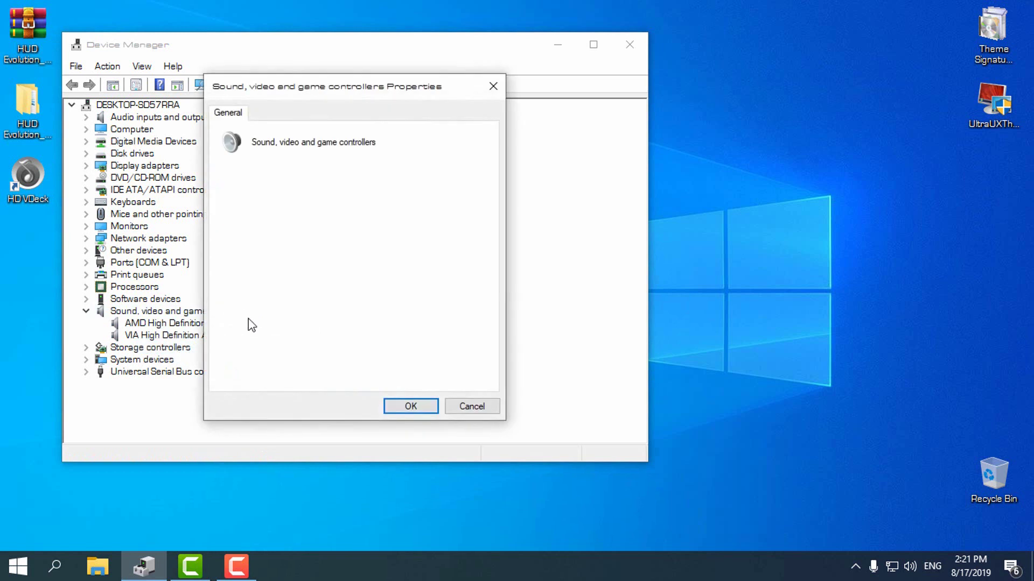
{"action": "left_click", "coordinate": [477, 412]}
Step: Examine the driver information in the AMD High Definition Audio Device properties, and close the properties and Device Manager
{"action": "left_click", "coordinate": [162, 323]}
{"action": "right_click", "coordinate": [128, 323]}
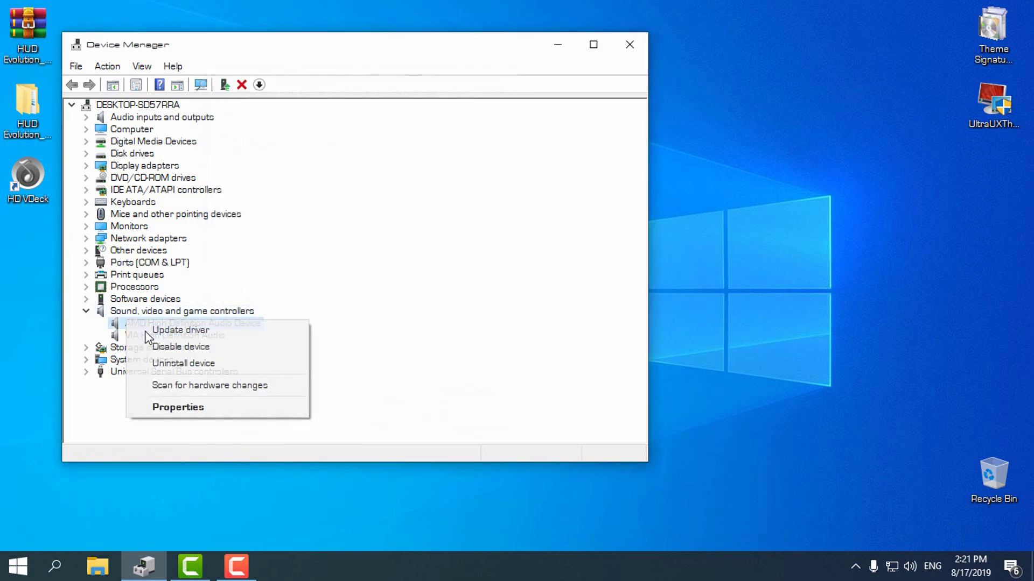
{"action": "left_click", "coordinate": [180, 409]}
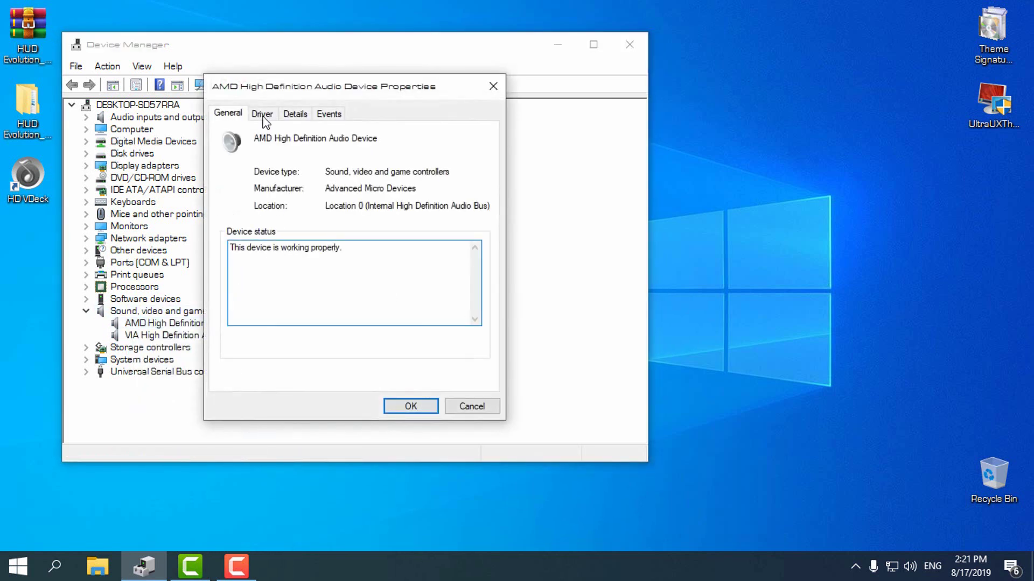
{"action": "left_click", "coordinate": [263, 114]}
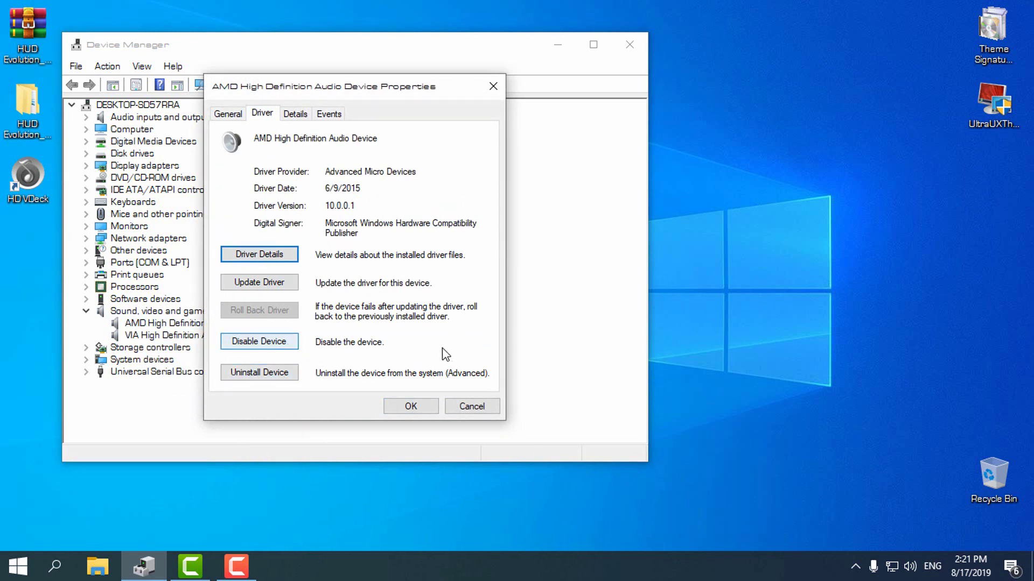
{"action": "left_click", "coordinate": [494, 87]}
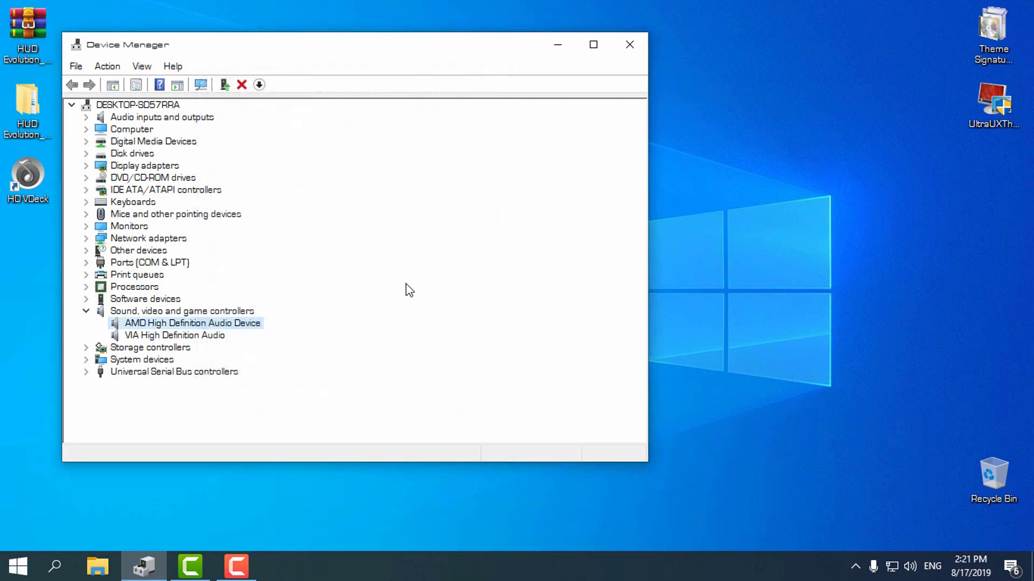
{"action": "left_click", "coordinate": [628, 45]}
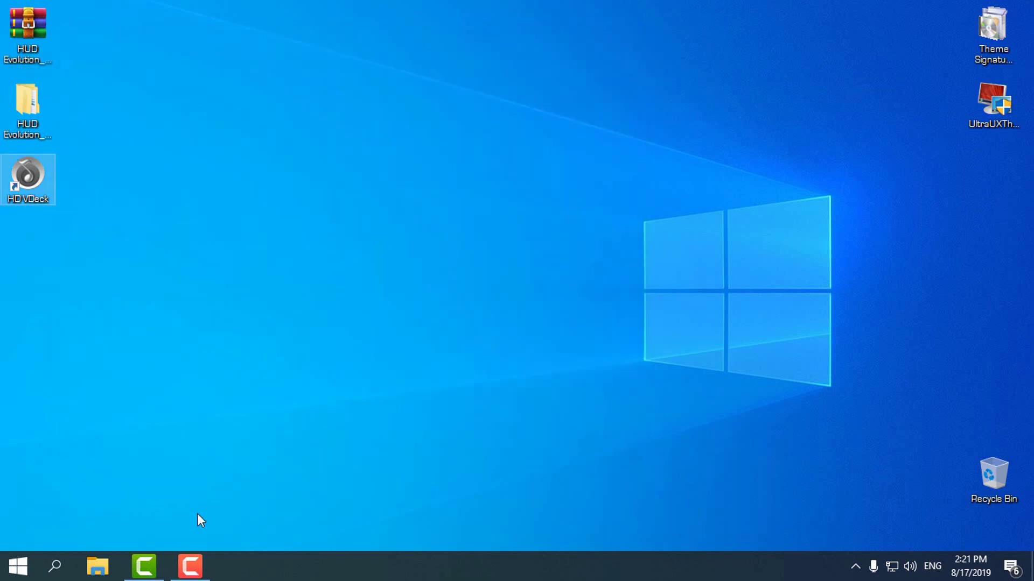
{"action": "right_click", "coordinate": [177, 200]}
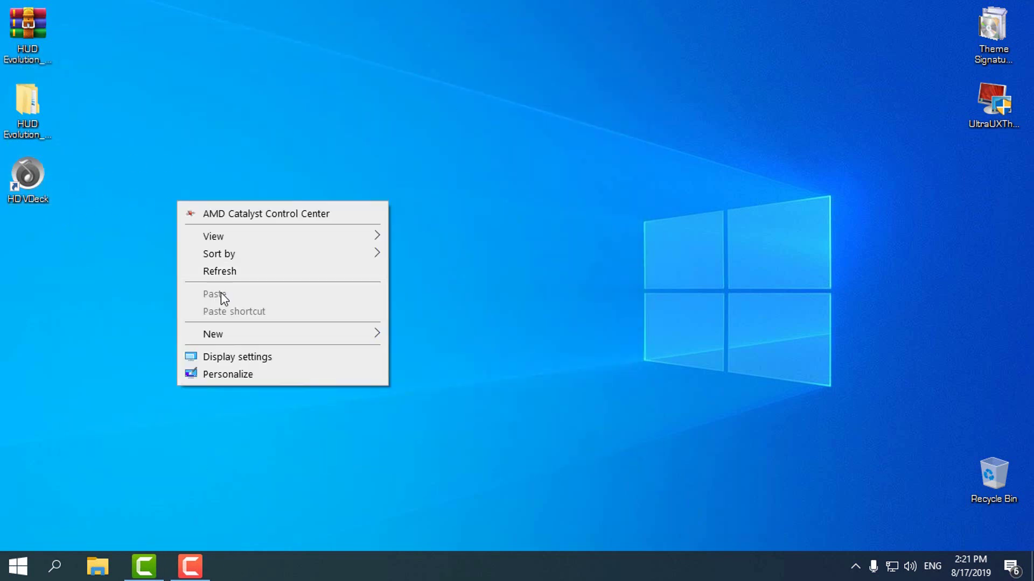
{"action": "left_click", "coordinate": [221, 270]}
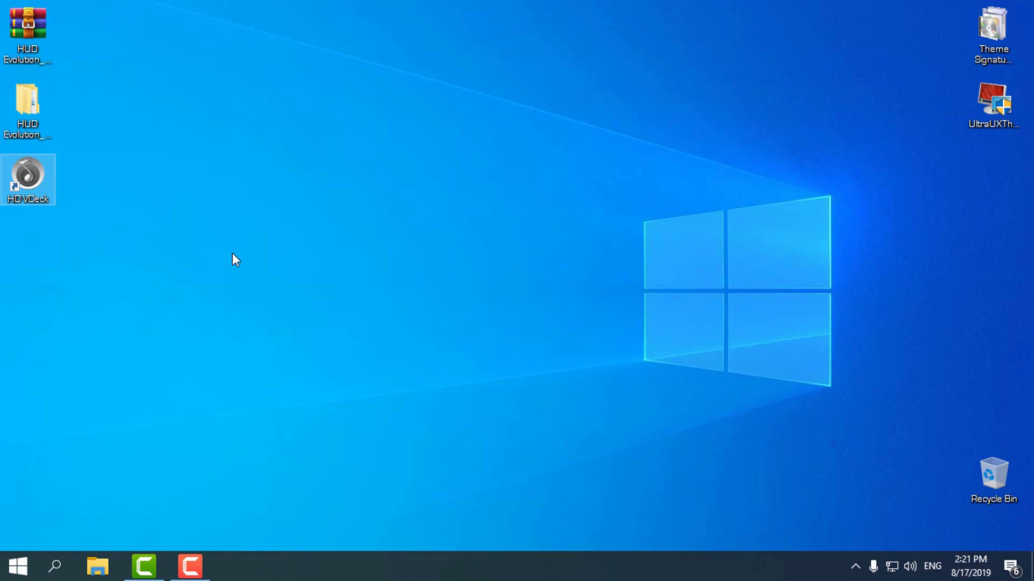
{"action": "right_click", "coordinate": [158, 212]}
{"action": "left_click", "coordinate": [186, 282]}
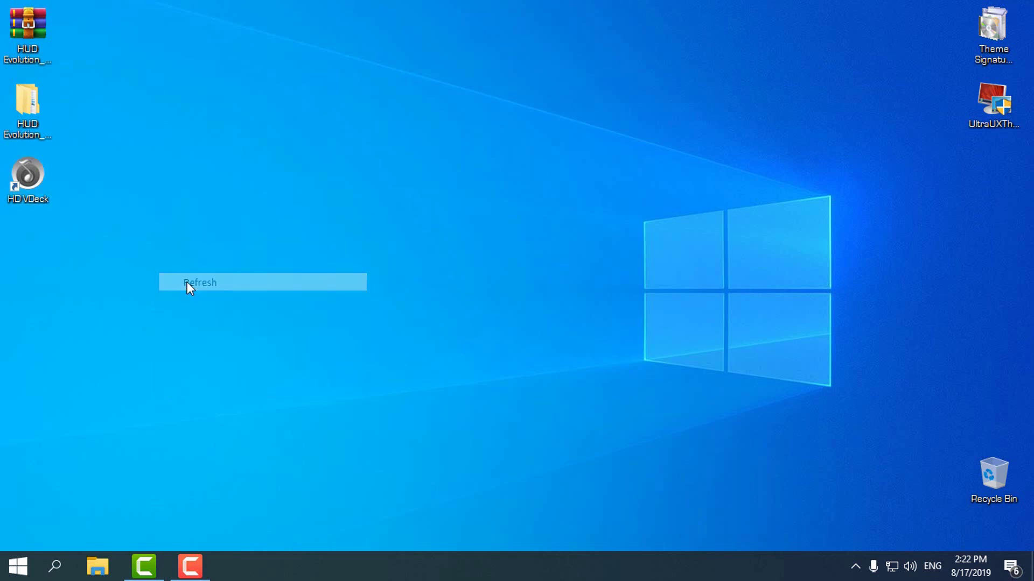